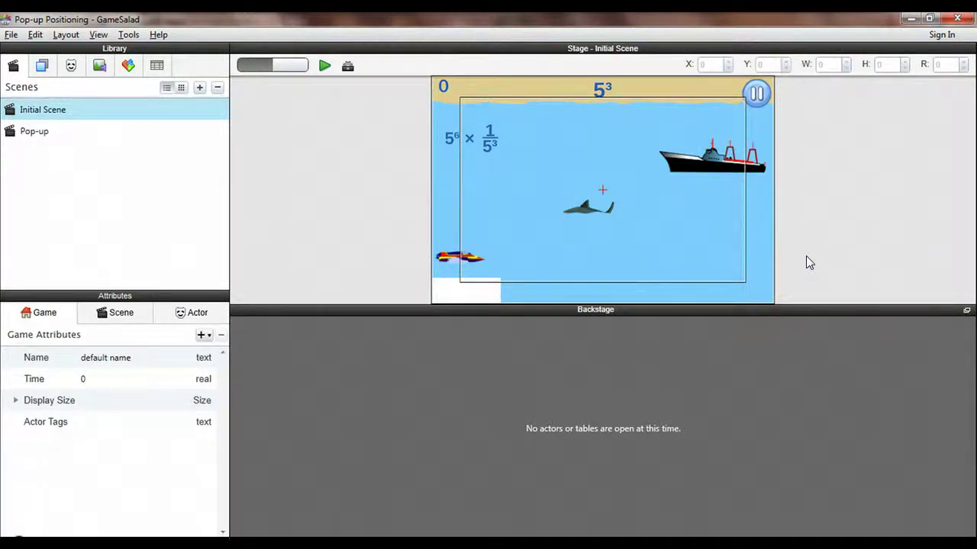
Step: Inspect the GameTime actor and the ship in the initial scene
left_click(632, 218)
left_click(867, 239)
left_click(448, 290)
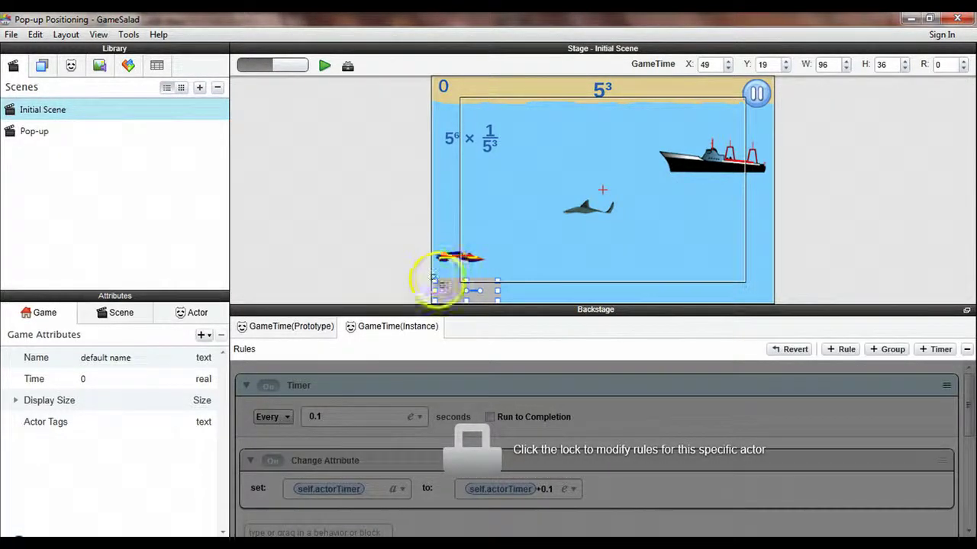
left_click(338, 218)
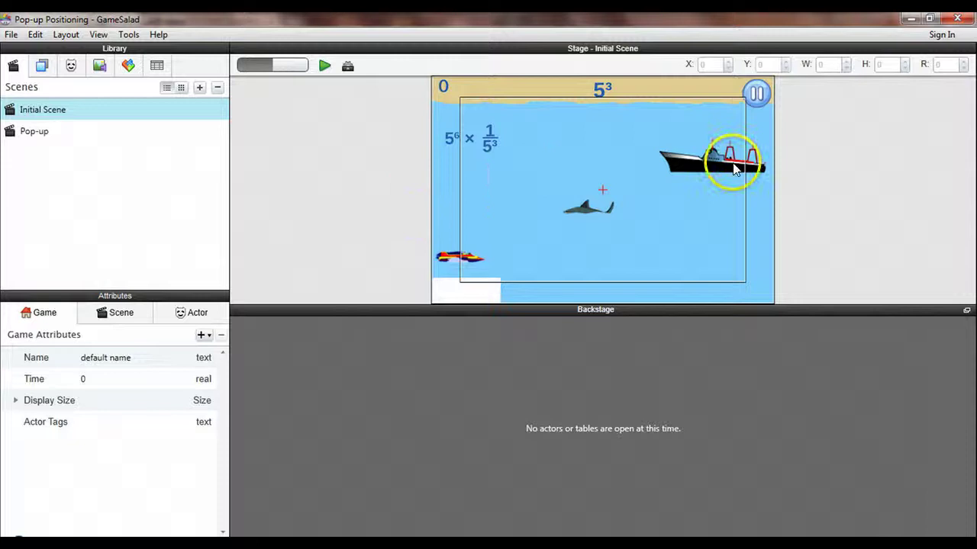
left_click(706, 166)
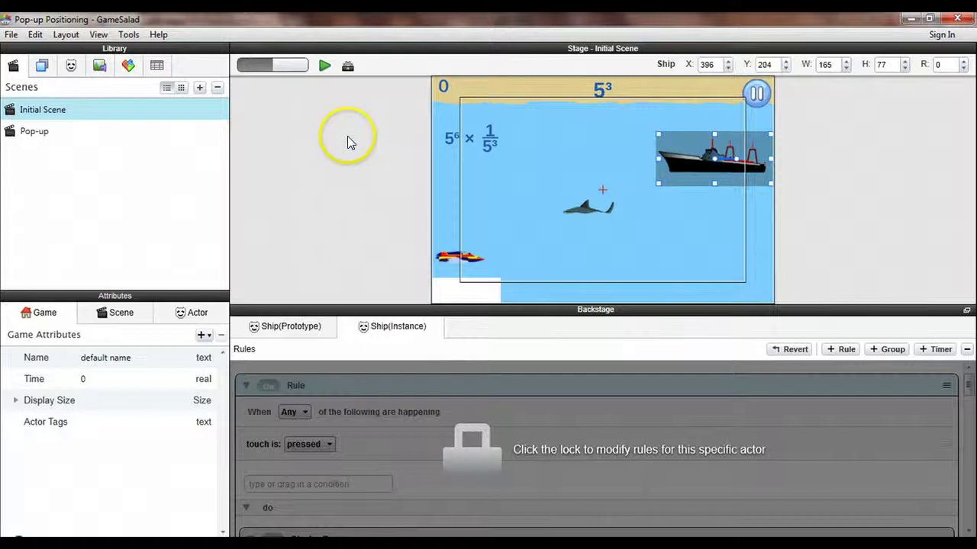
Step: Preview the game from the initial scene, test touching the ship, and return to the editor
left_click(324, 67)
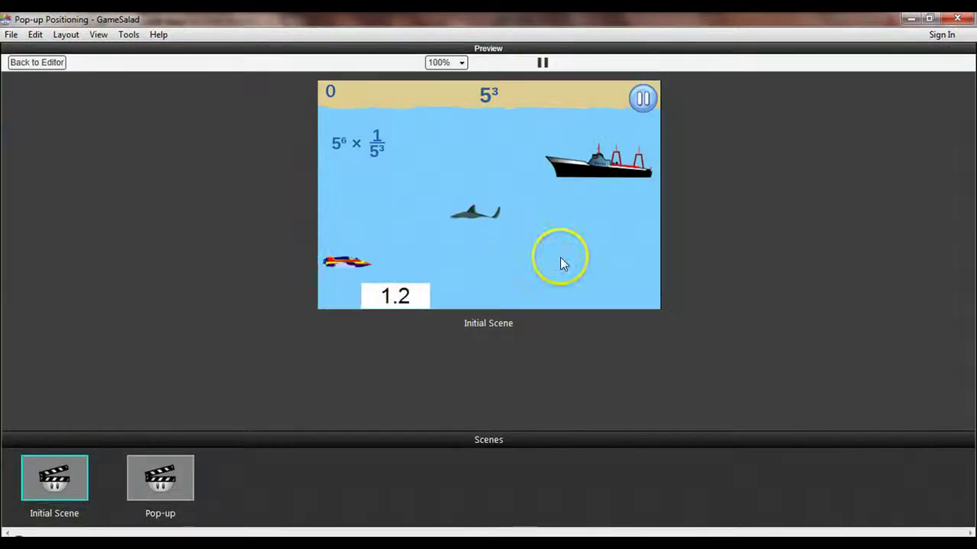
left_click(637, 173)
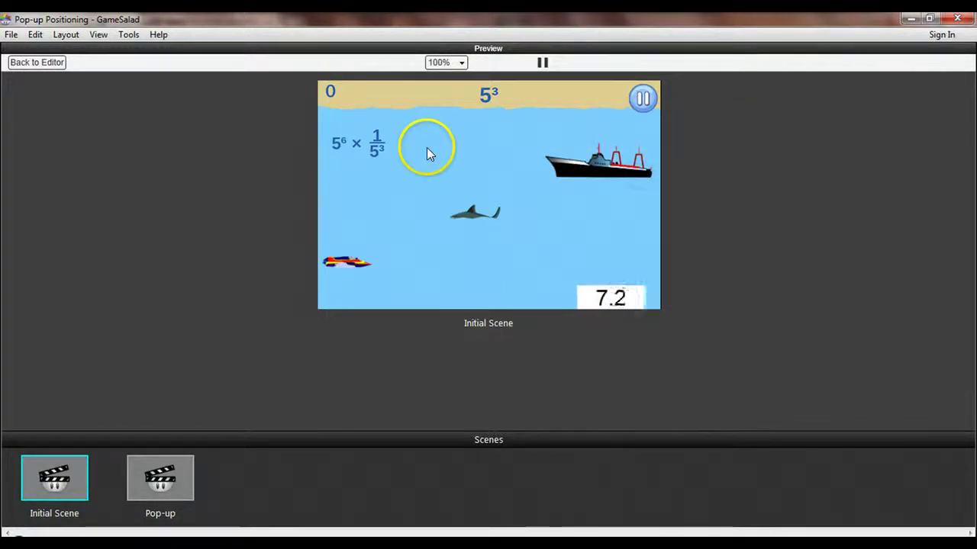
left_click(34, 64)
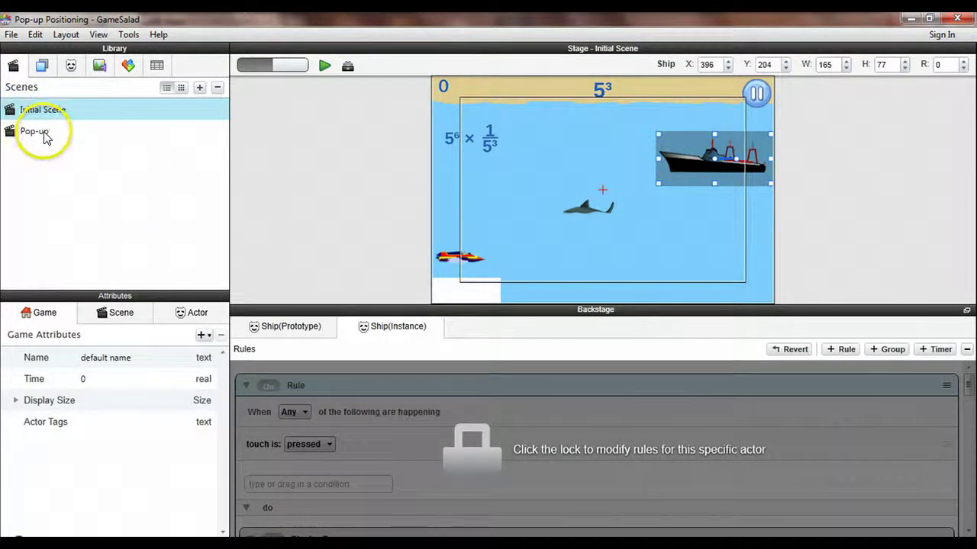
Step: Examine the Pop-up scene's main background, both content actors with their display text, and the Hide Pop-up Button
double_click(43, 131)
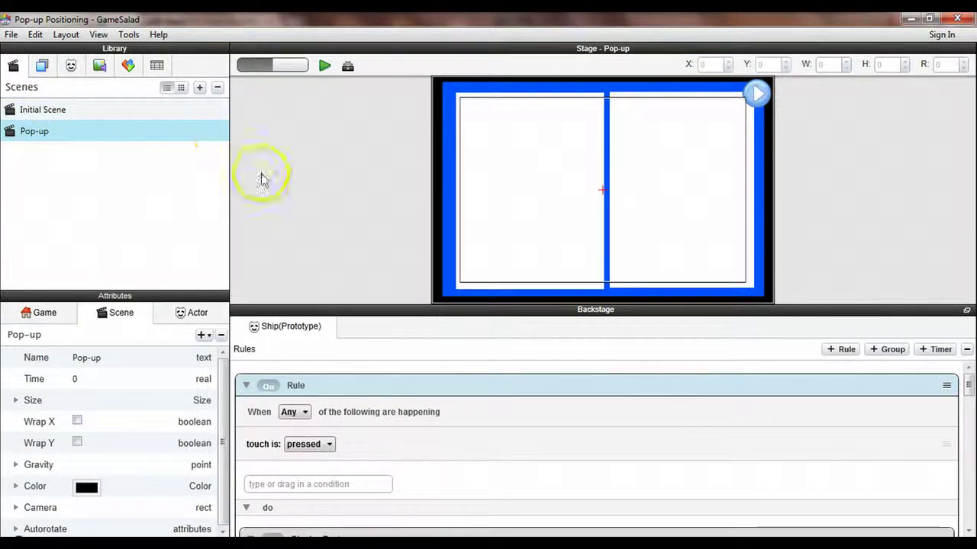
left_click(450, 95)
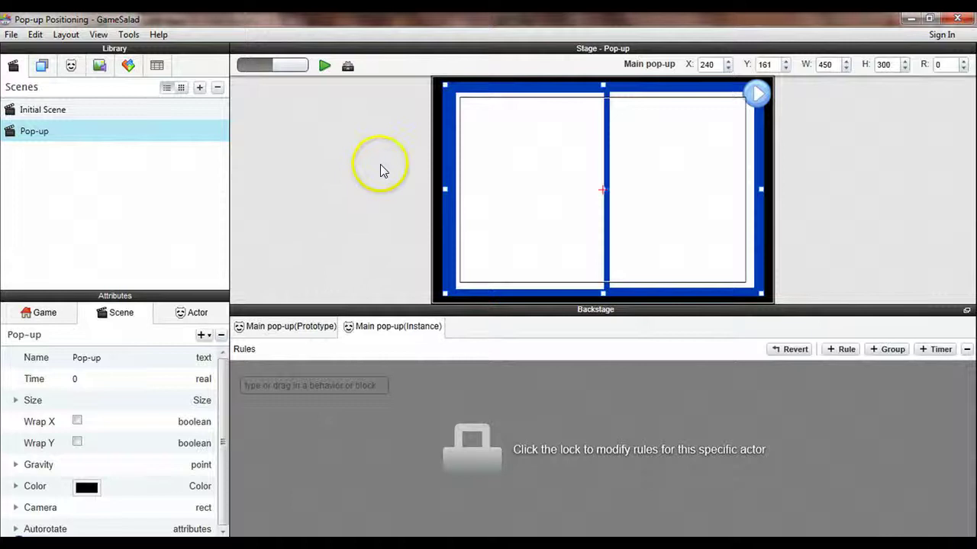
left_click(344, 133)
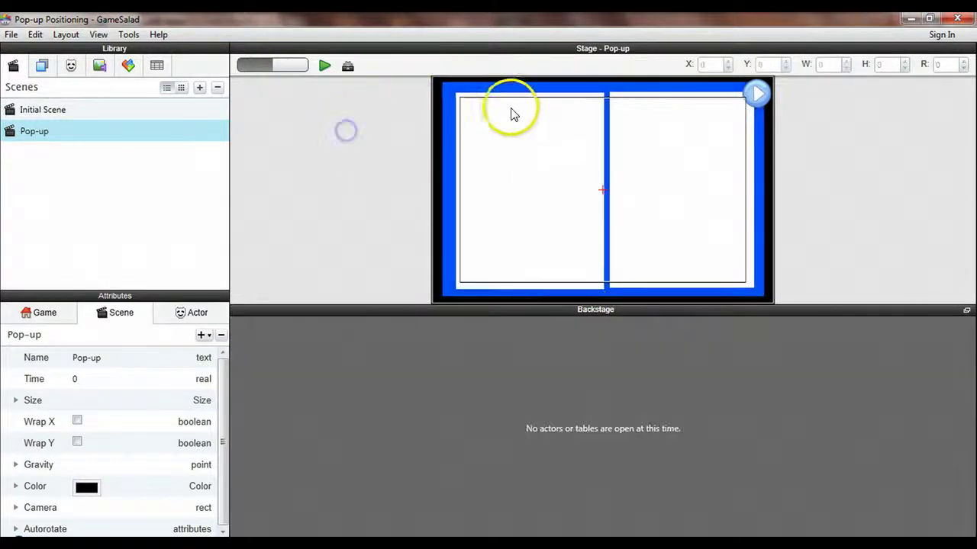
left_click(539, 149)
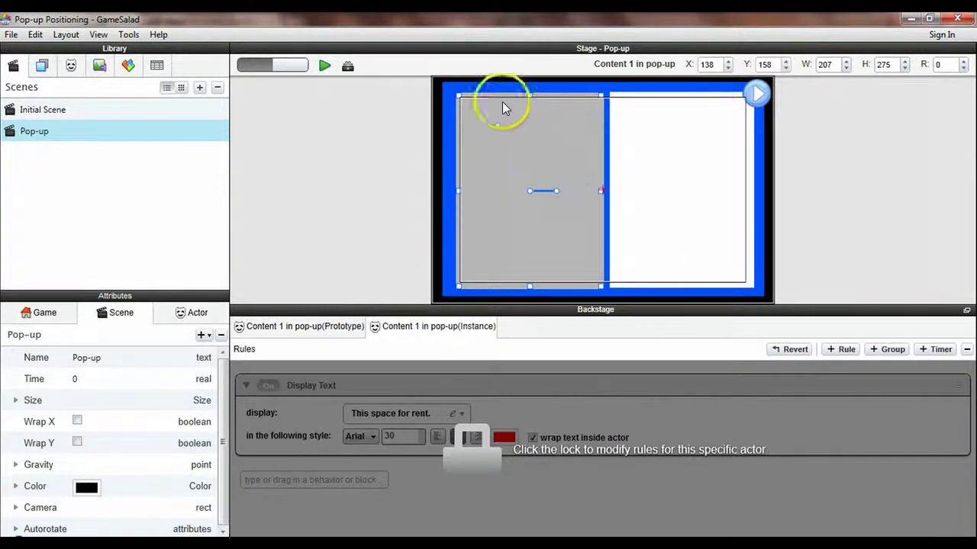
left_click(692, 184)
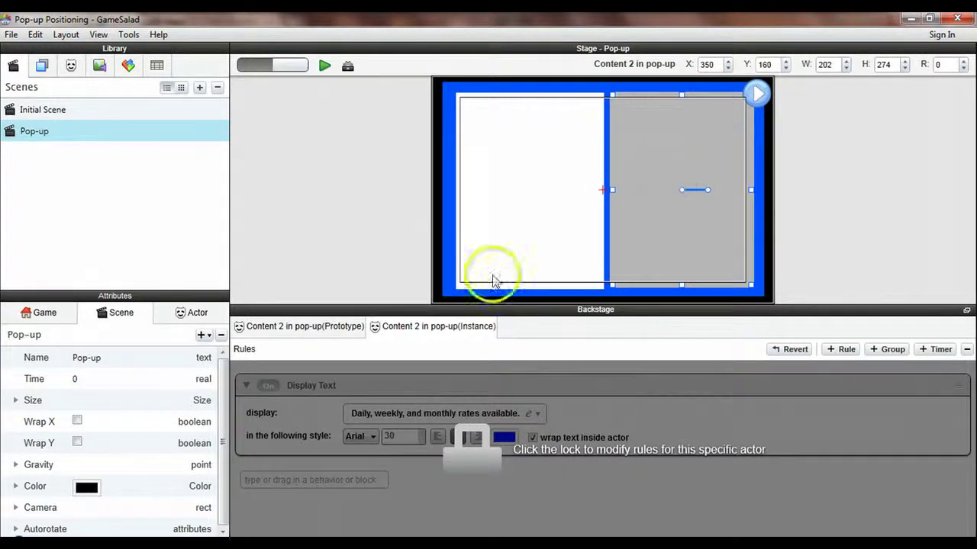
left_click(294, 326)
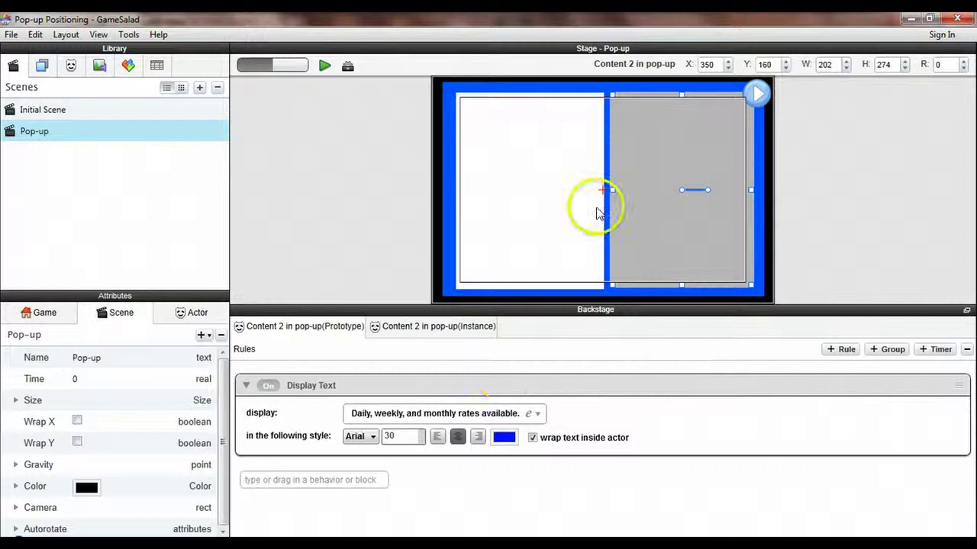
left_click(757, 94)
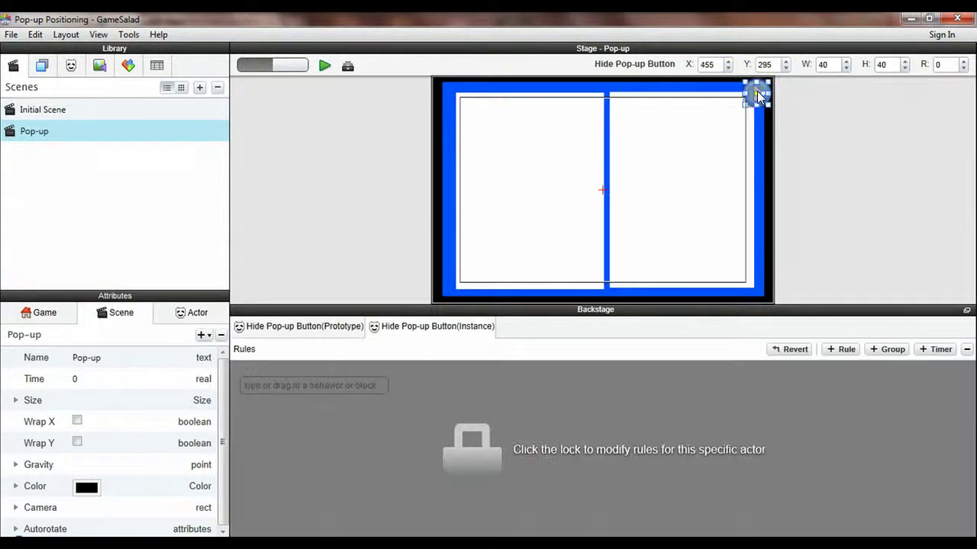
left_click(314, 209)
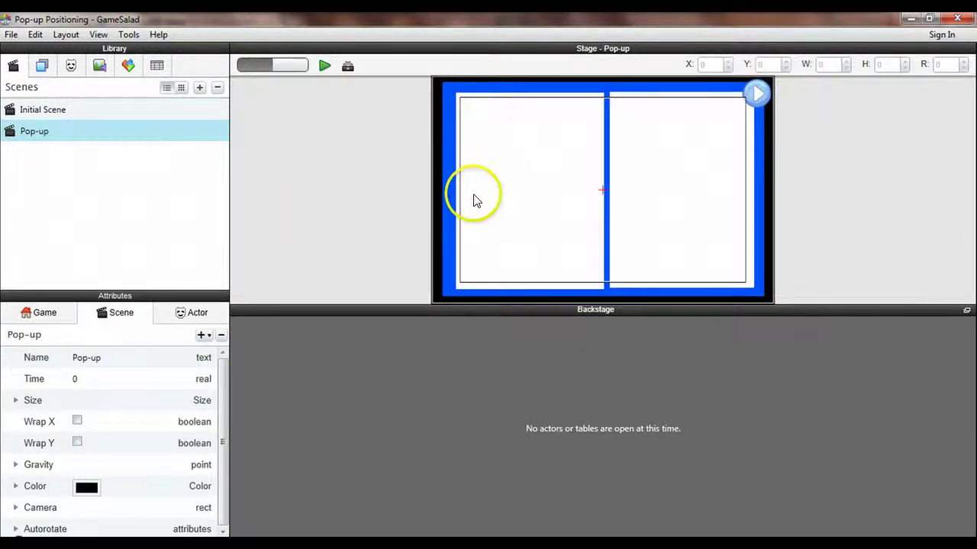
Step: Add a rule to the Show Pop-up Button prototype in the initial scene with the condition touch is released
left_click(34, 111)
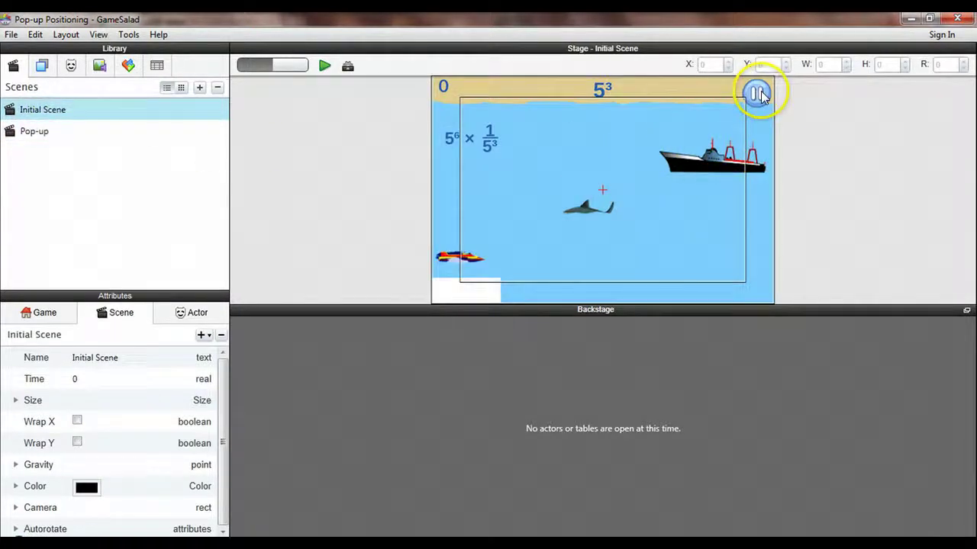
left_click(760, 93)
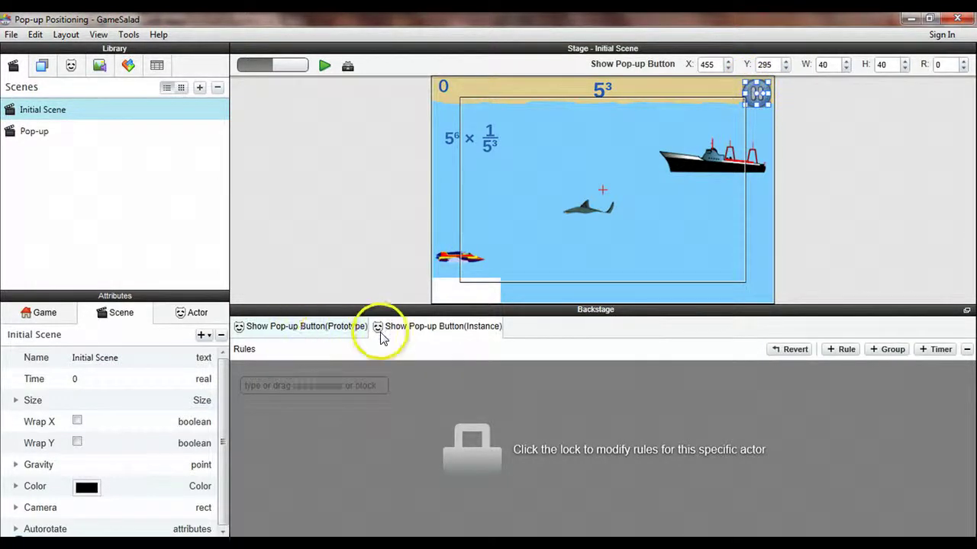
left_click(304, 335)
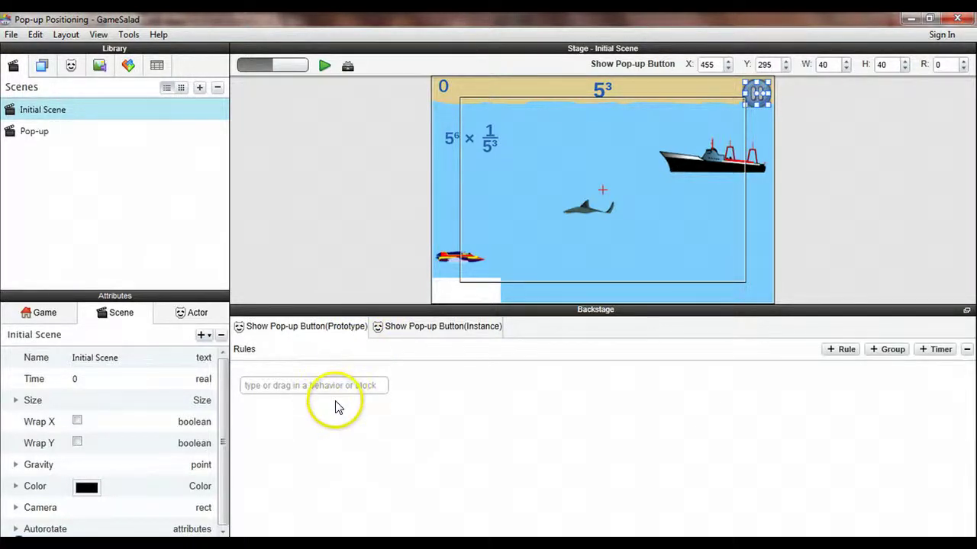
left_click(841, 349)
left_click(309, 448)
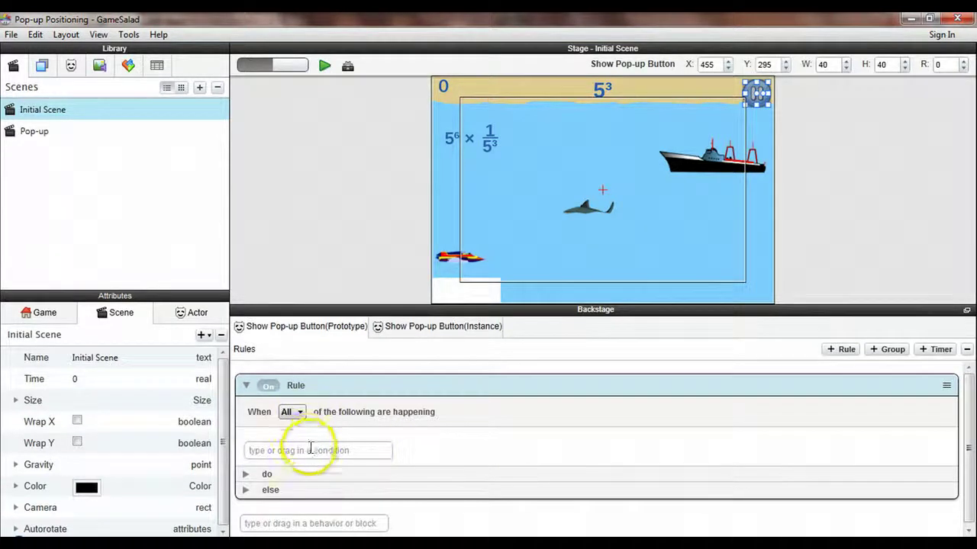
type("touch")
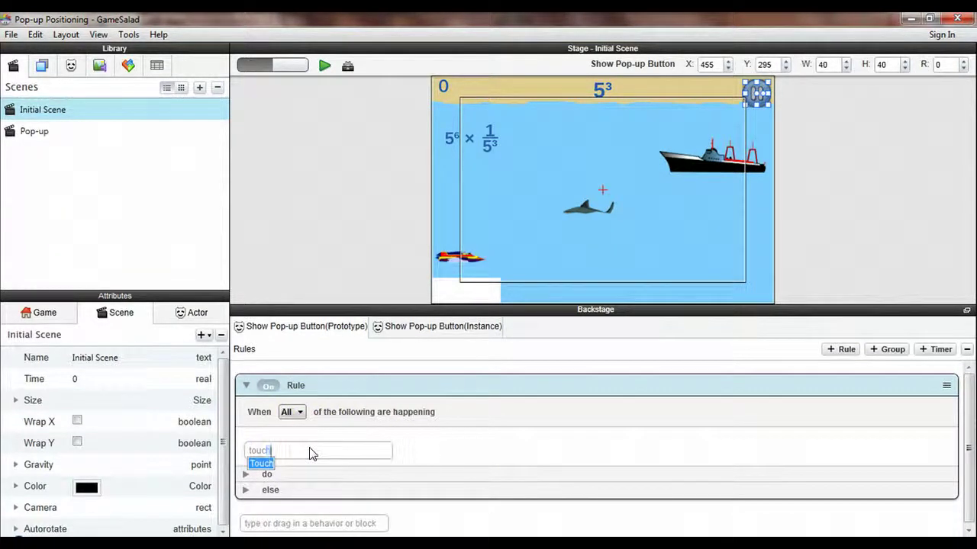
key("Return")
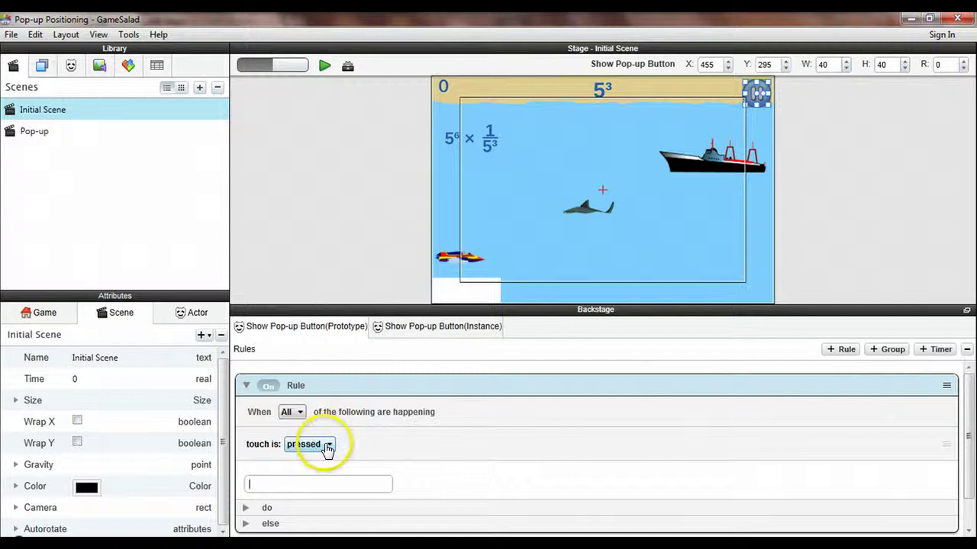
left_click(327, 446)
left_click(323, 470)
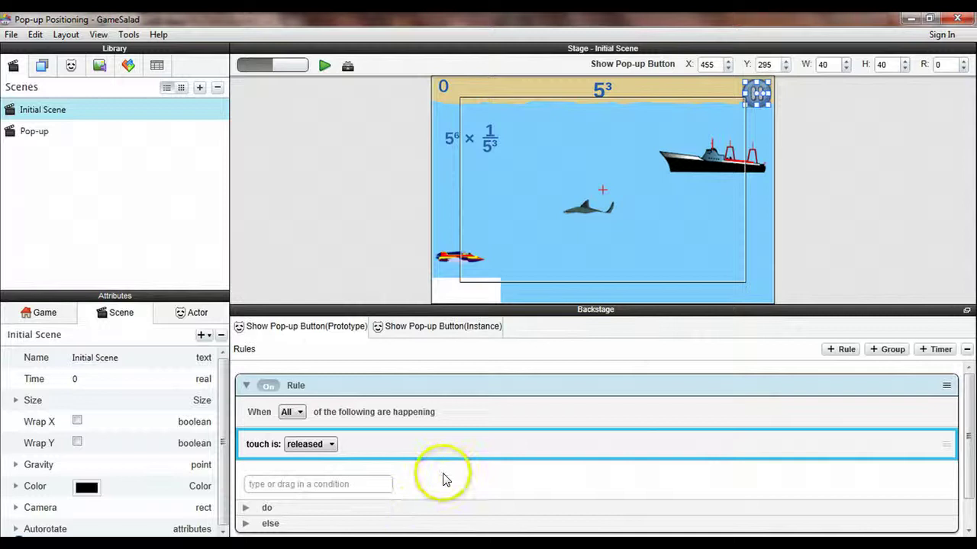
Step: Add a Pause Game behavior to the rule's do section and set it to show the Pop-up scene
scroll(443, 477, "down", 1)
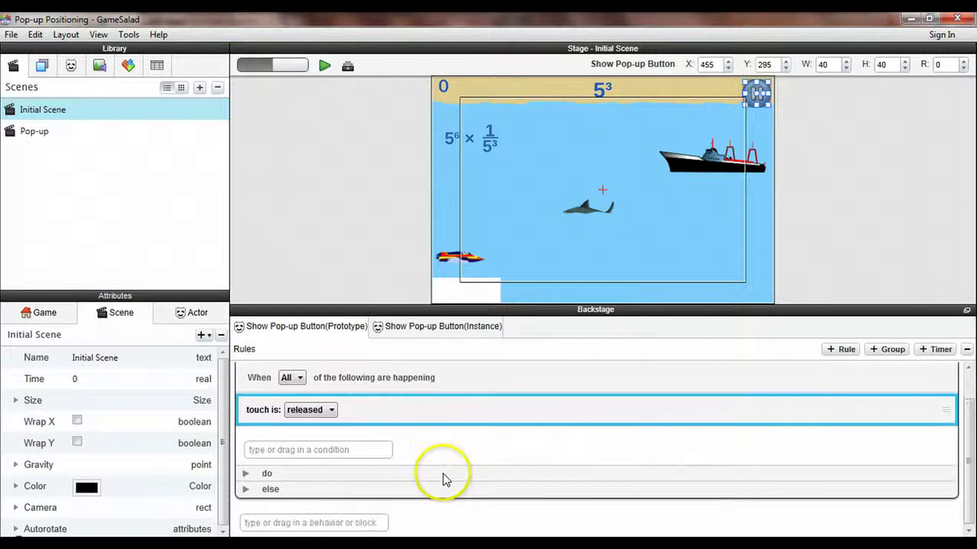
left_click(245, 473)
scroll(395, 494, "down", 1)
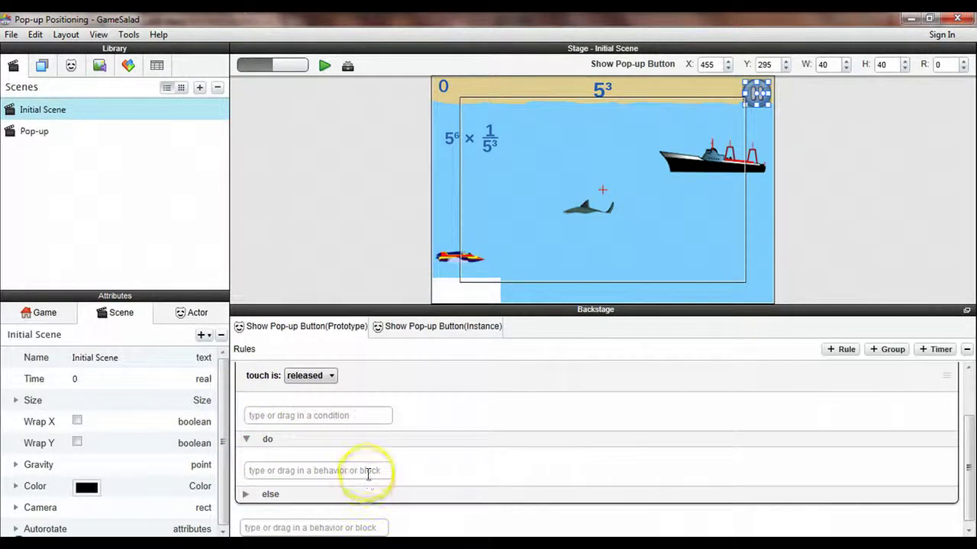
left_click(368, 471)
type("pause Game")
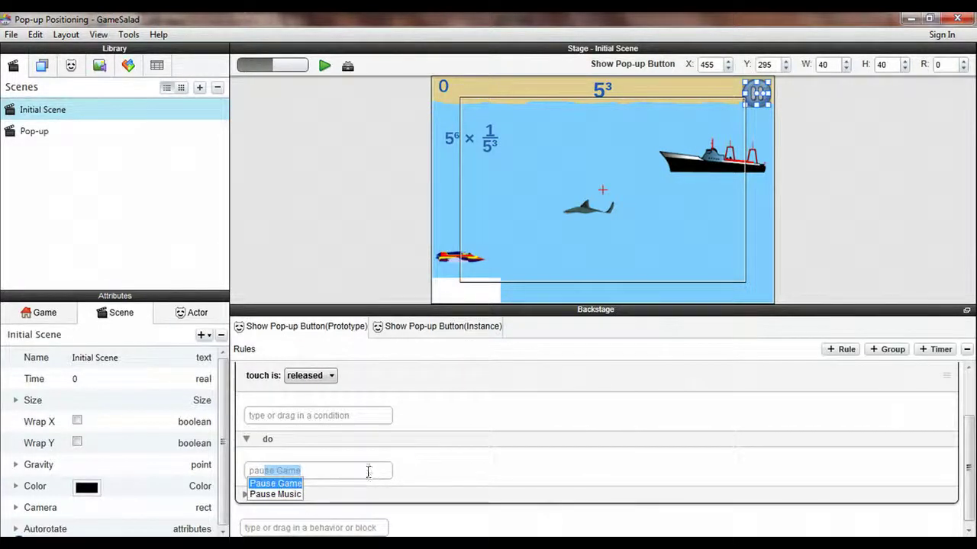
key("Return")
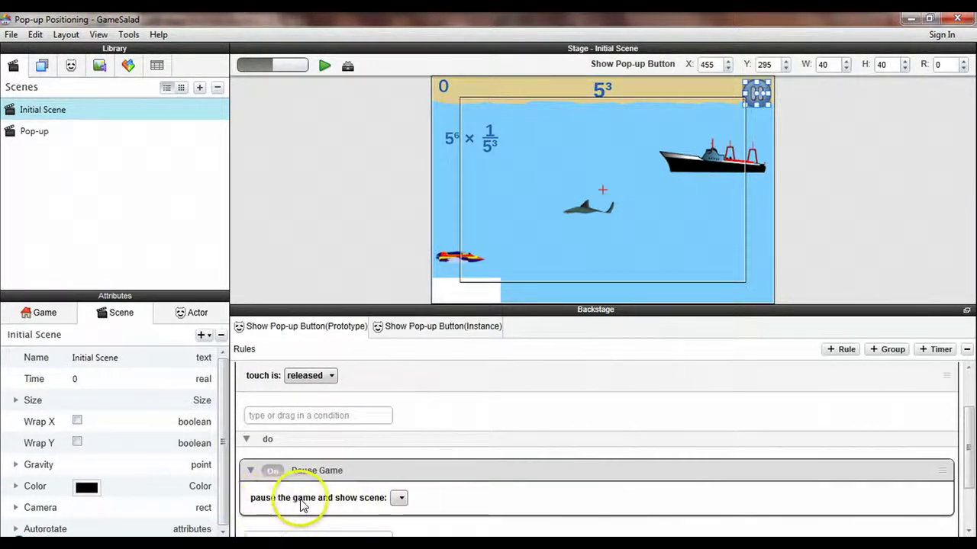
left_click(401, 499)
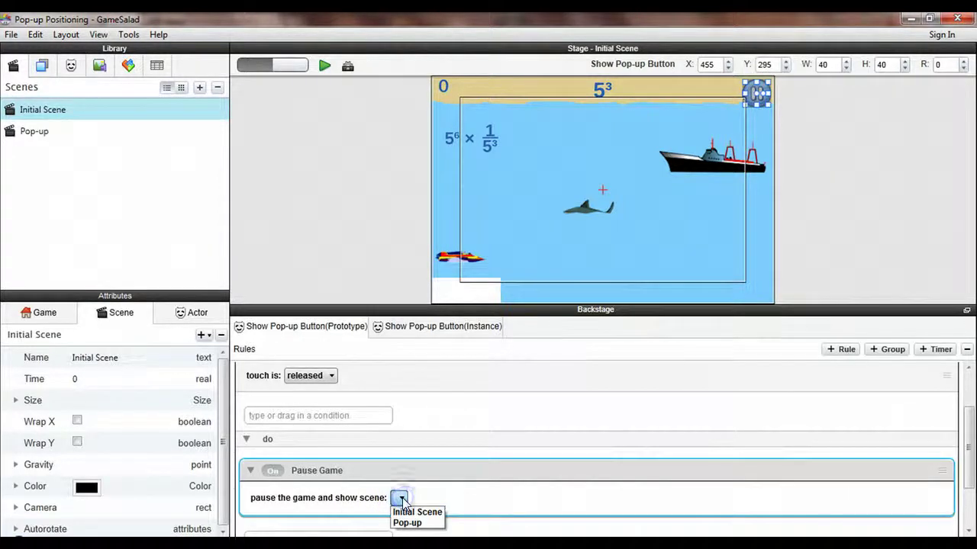
left_click(426, 525)
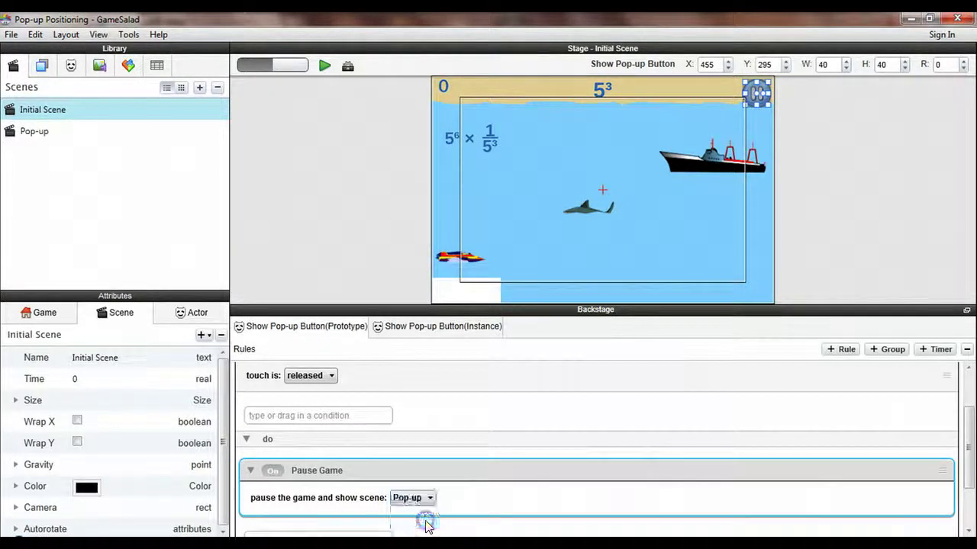
scroll(450, 502, "down", 1)
left_click(517, 453)
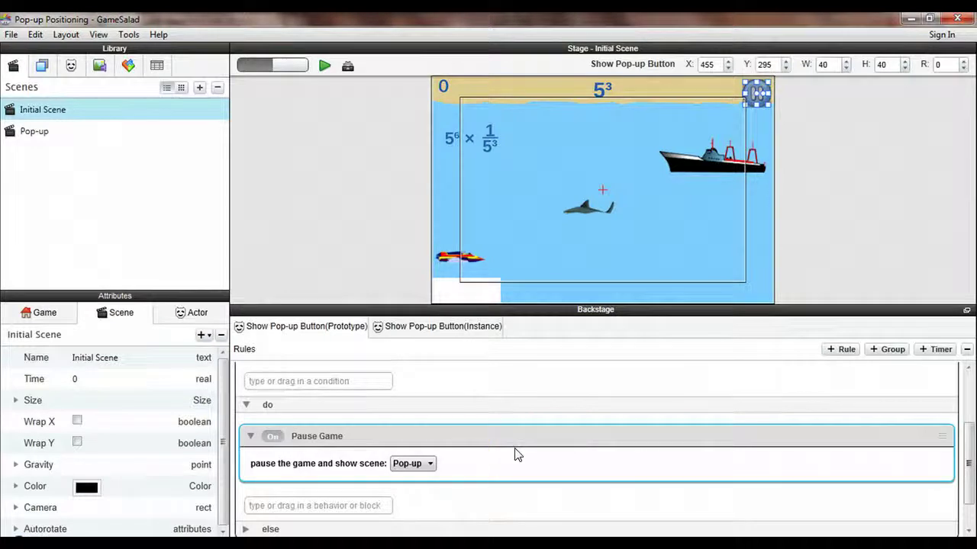
Step: Add a rule to the Hide Pop-up Button prototype in the Pop-up scene with the condition touch is released
double_click(50, 134)
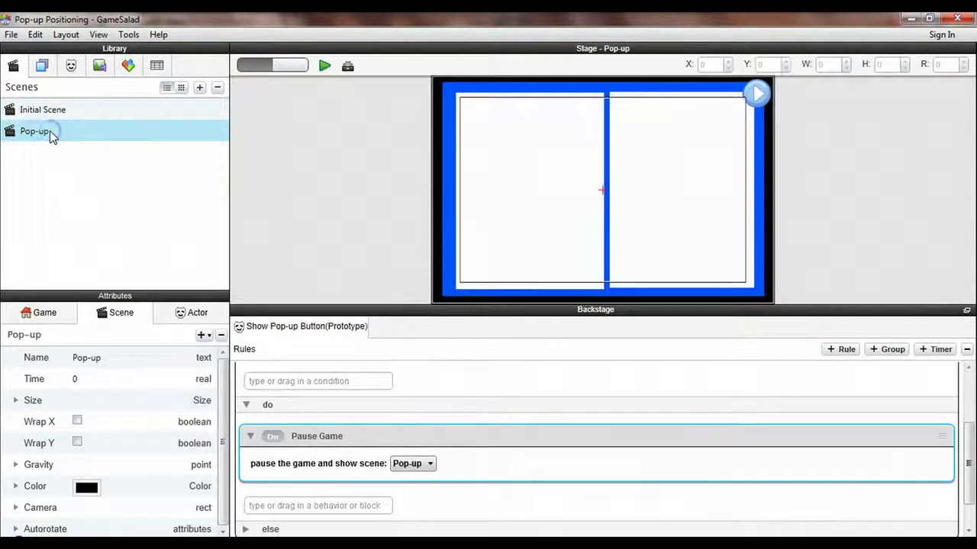
left_click(758, 93)
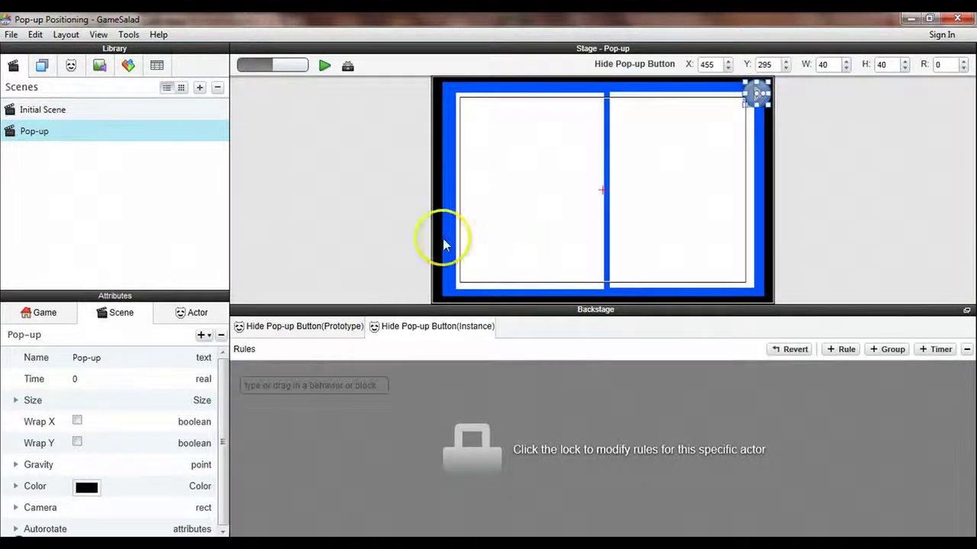
left_click(330, 327)
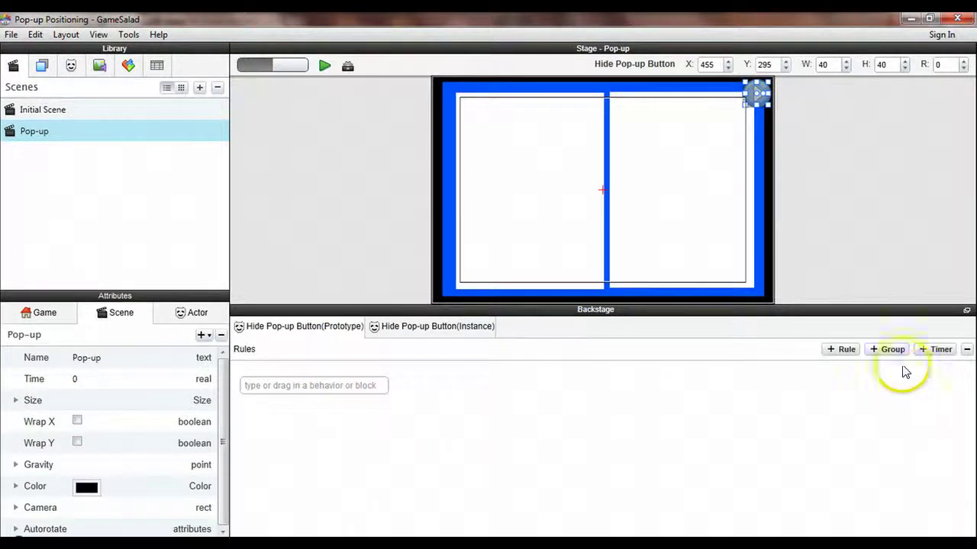
left_click(833, 347)
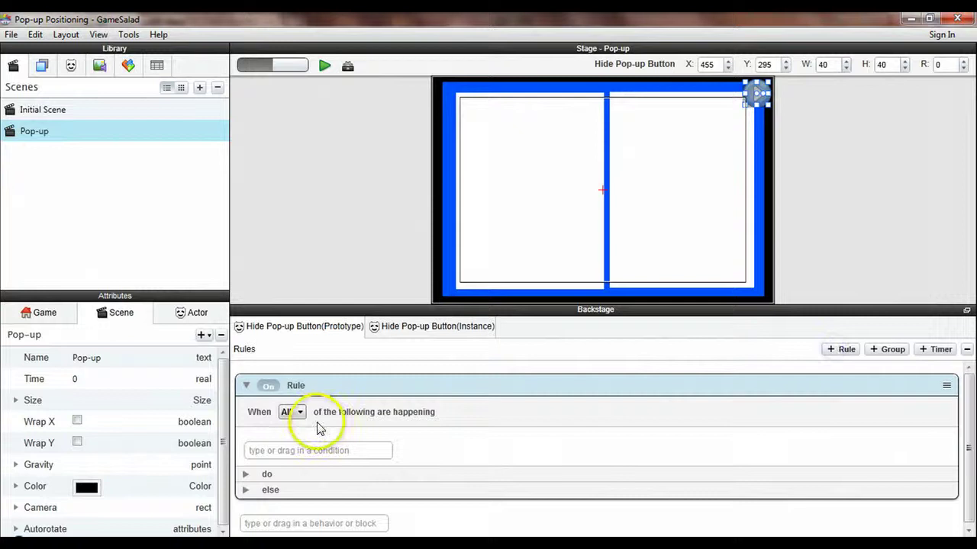
left_click(301, 453)
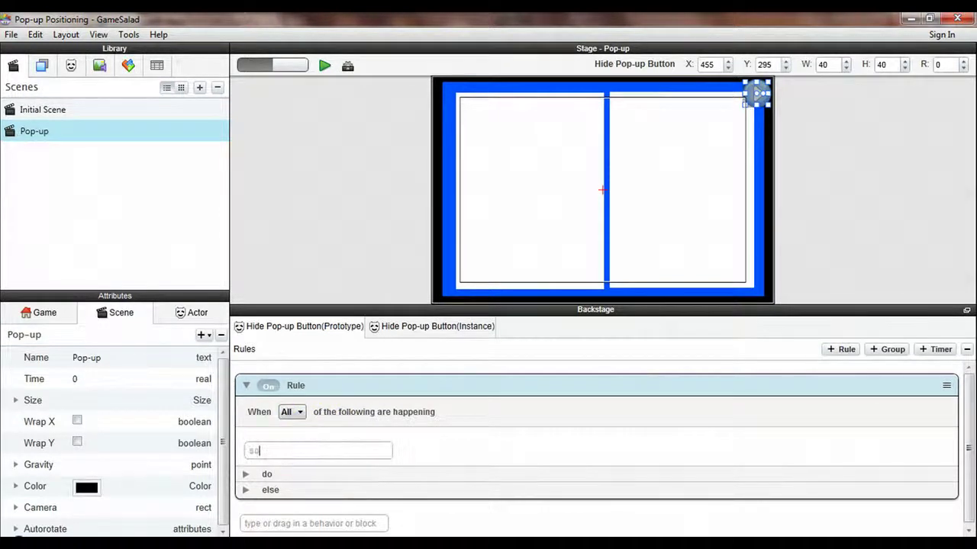
type("touch")
left_click(301, 461)
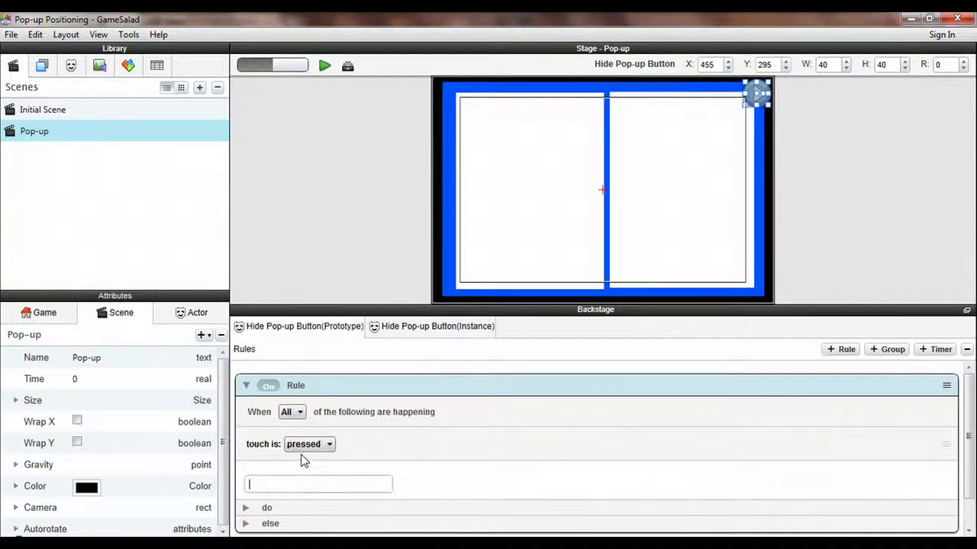
left_click(309, 444)
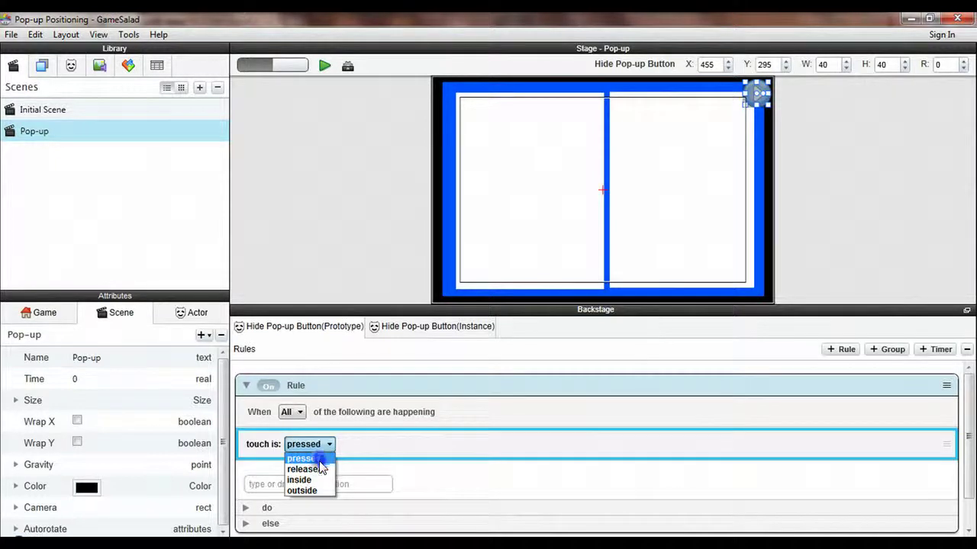
left_click(314, 464)
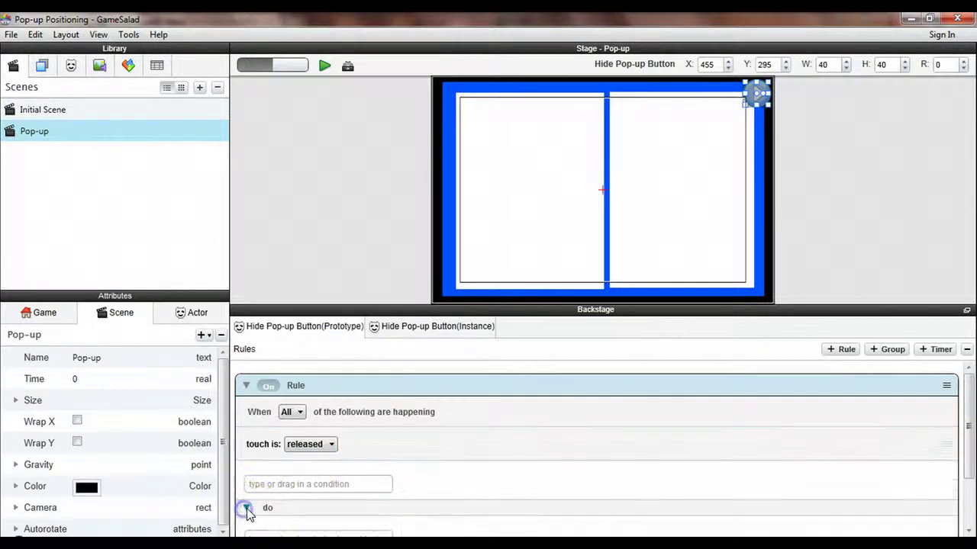
Step: Add an Unpause Game behavior to the do section of the Hide Pop-up Button's rule
scroll(407, 488, "down", 2)
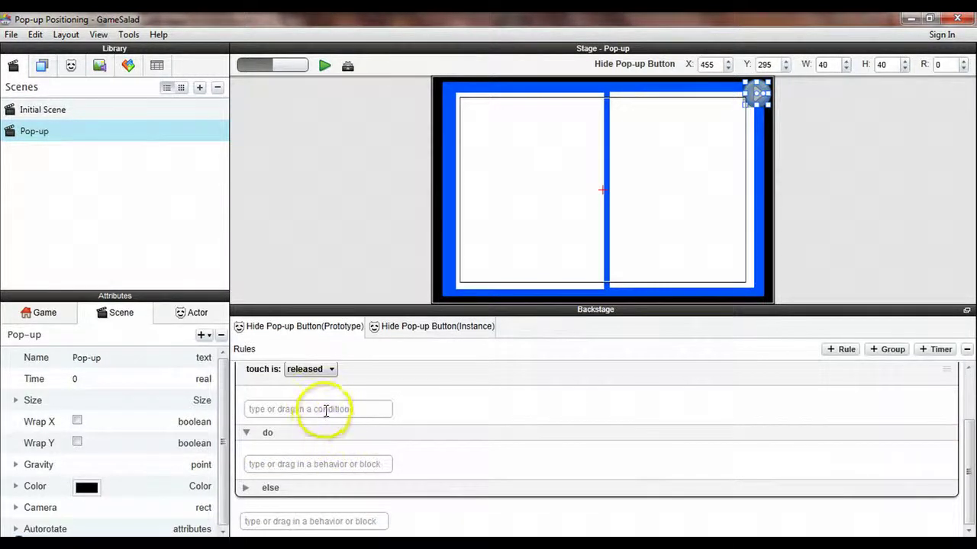
left_click(298, 463)
type("unpause Game")
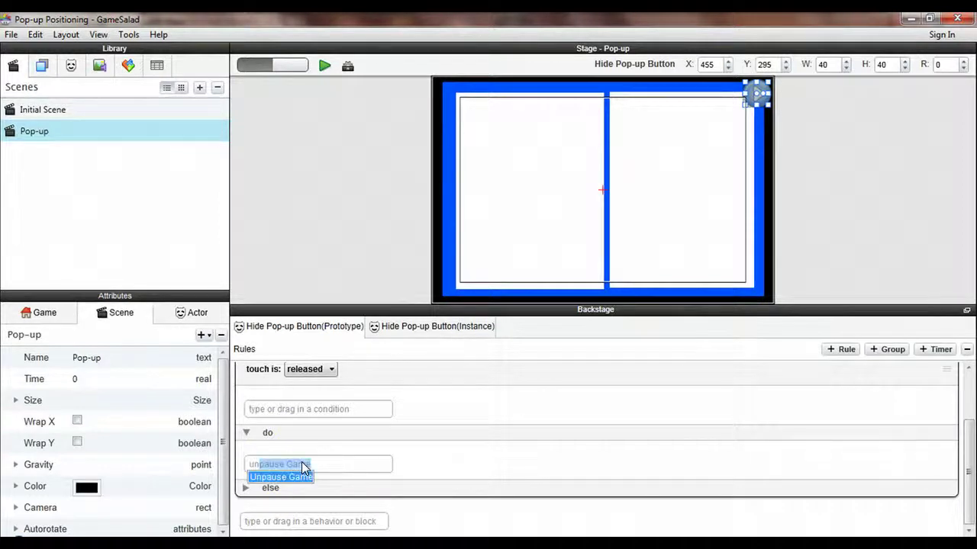
key("Return")
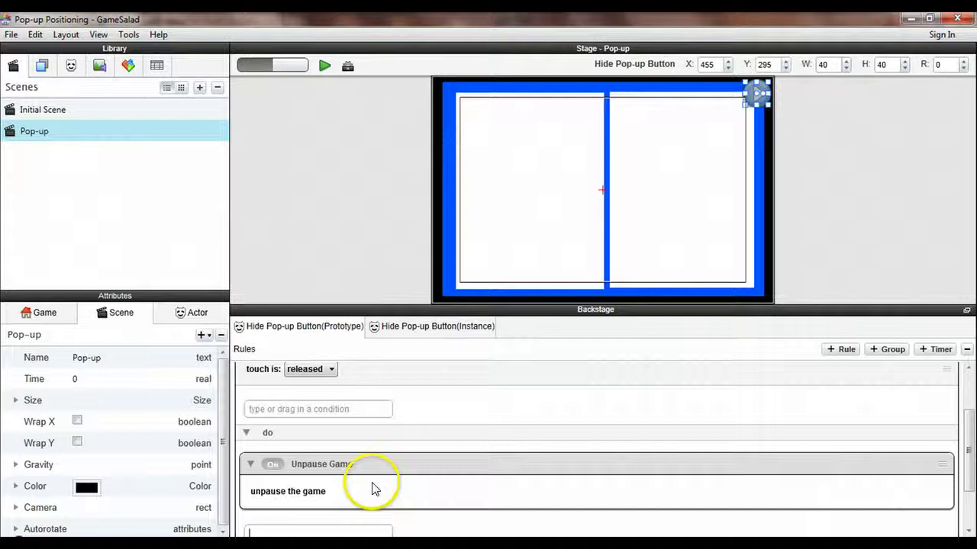
left_click(337, 119)
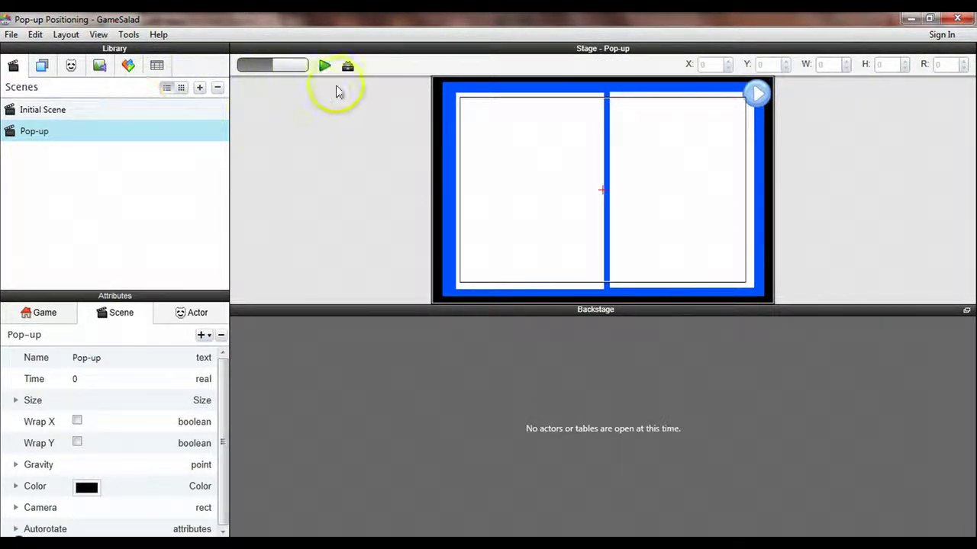
Step: Preview the game and test touching the ship both before and after showing the pop-up with the pause button
left_click(323, 65)
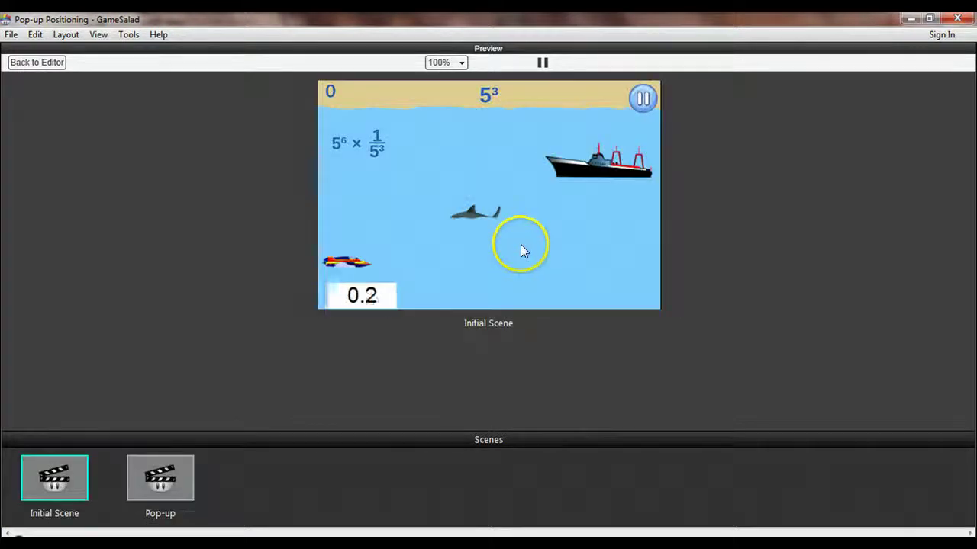
left_click(608, 172)
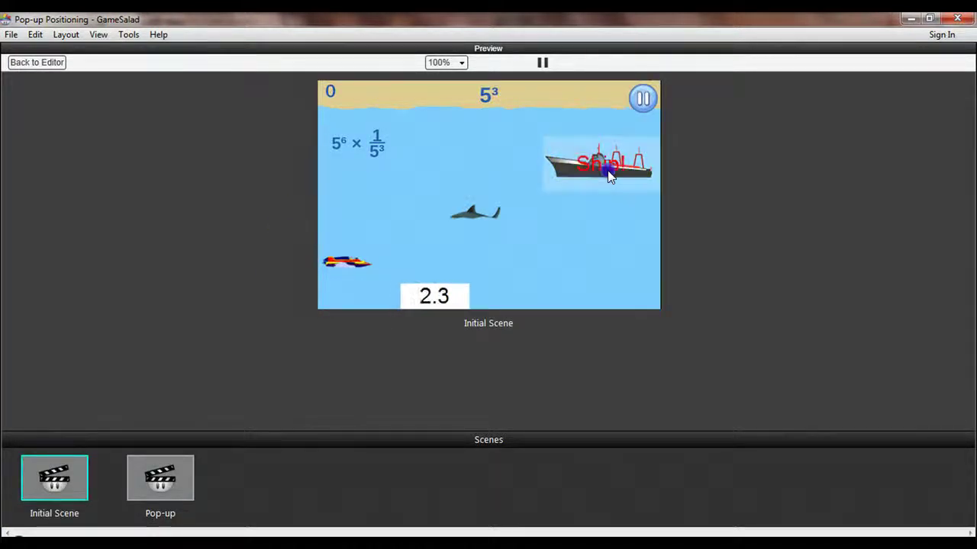
left_click(647, 99)
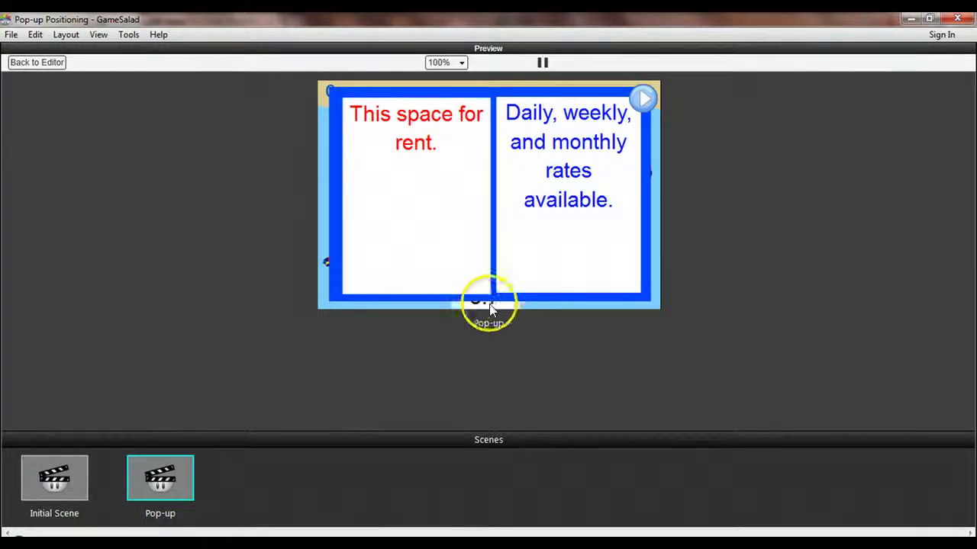
left_click(656, 170)
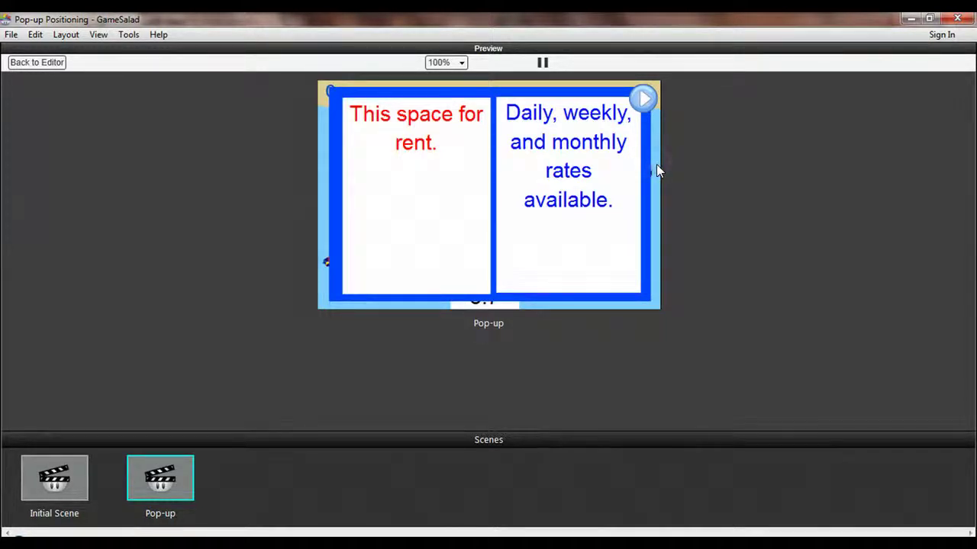
Step: Test hiding and reshowing the pop-up repeatedly with the play and pause buttons, and return to the editor
left_click(645, 97)
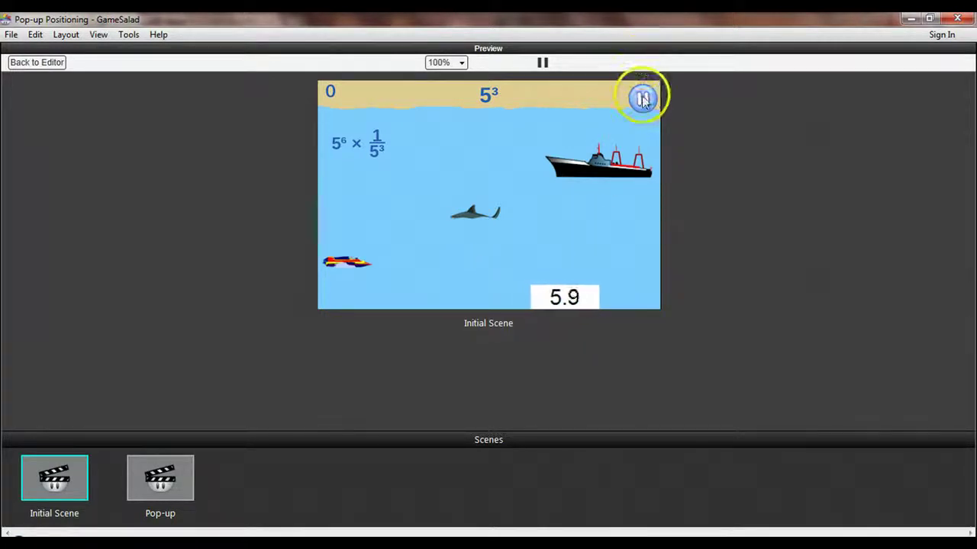
left_click(645, 98)
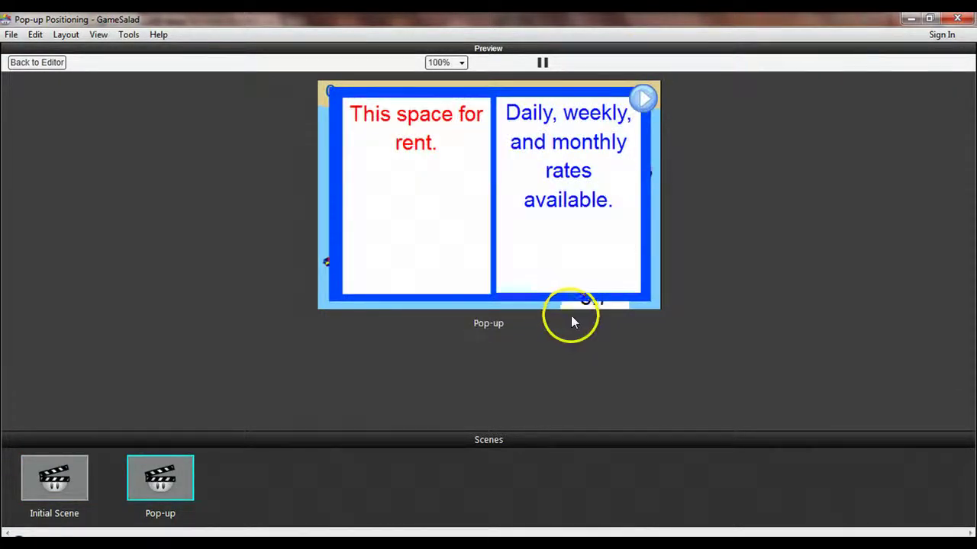
left_click(644, 97)
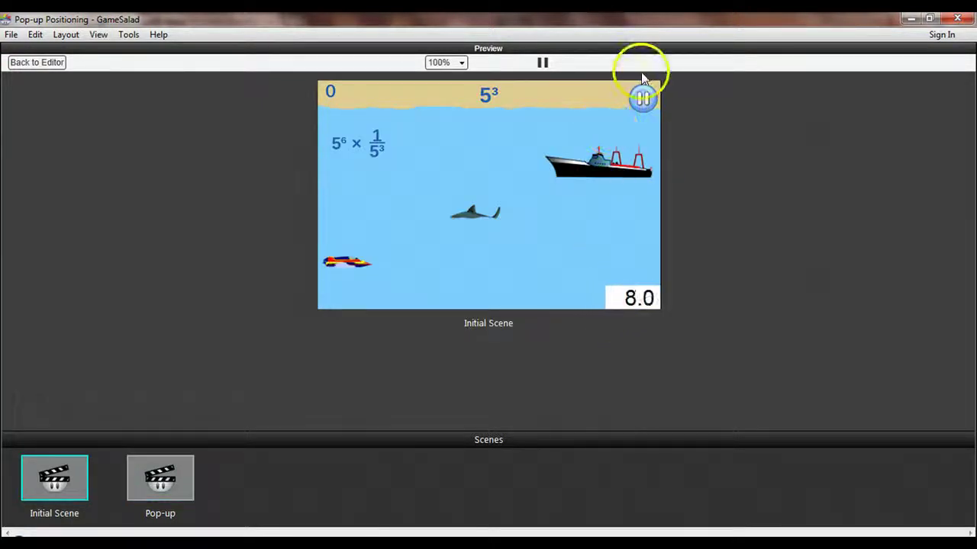
left_click(645, 99)
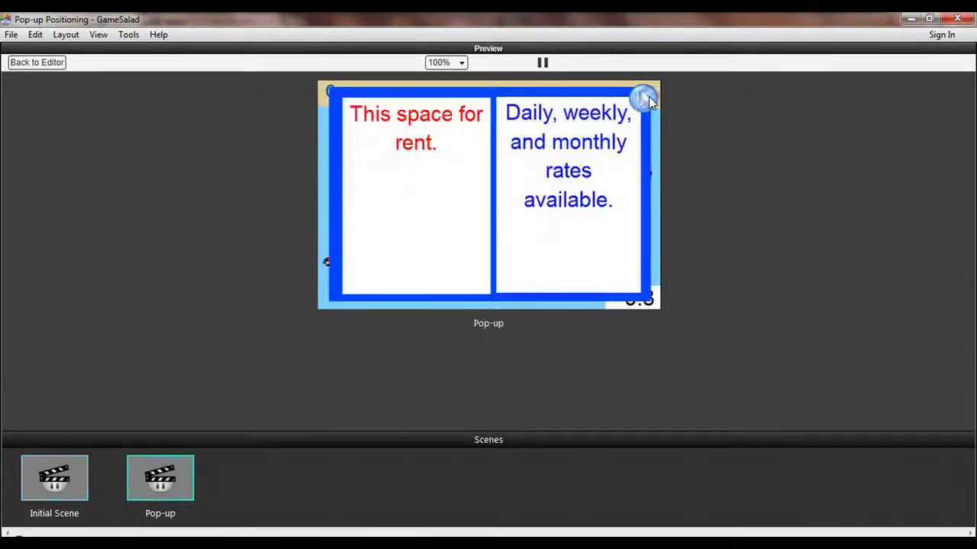
left_click(49, 67)
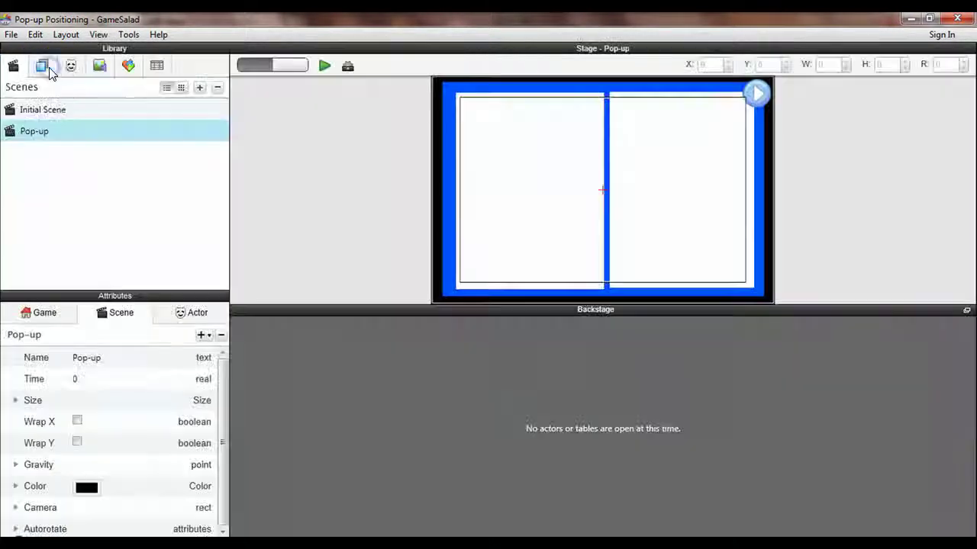
Step: Preview the game again, show the pop-up with the pause button, and test touching its blue-text content area
left_click(59, 113)
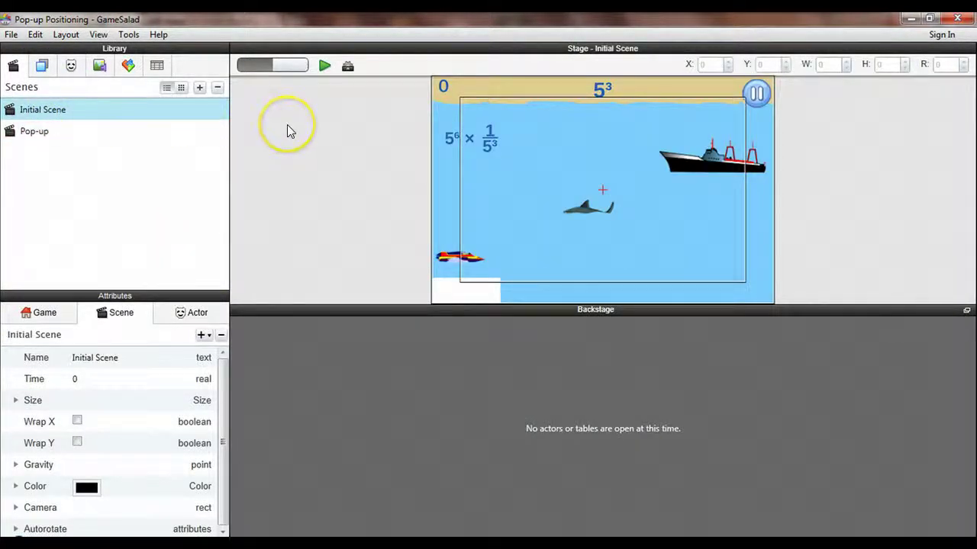
left_click(303, 138)
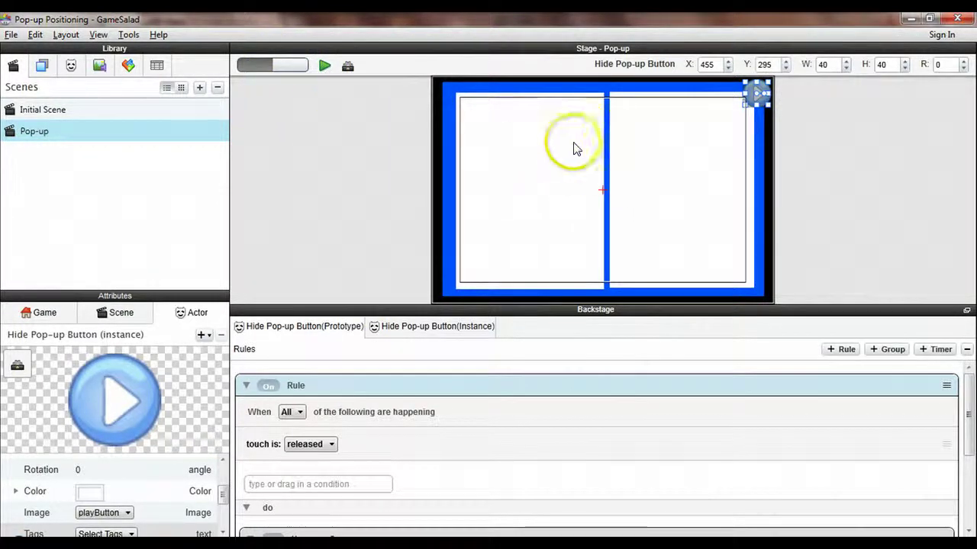
left_click(324, 66)
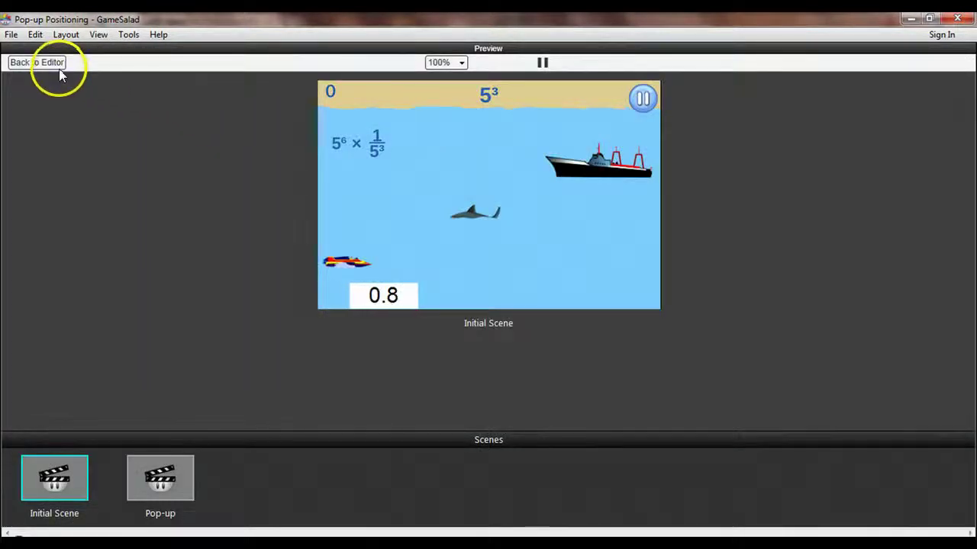
left_click(645, 99)
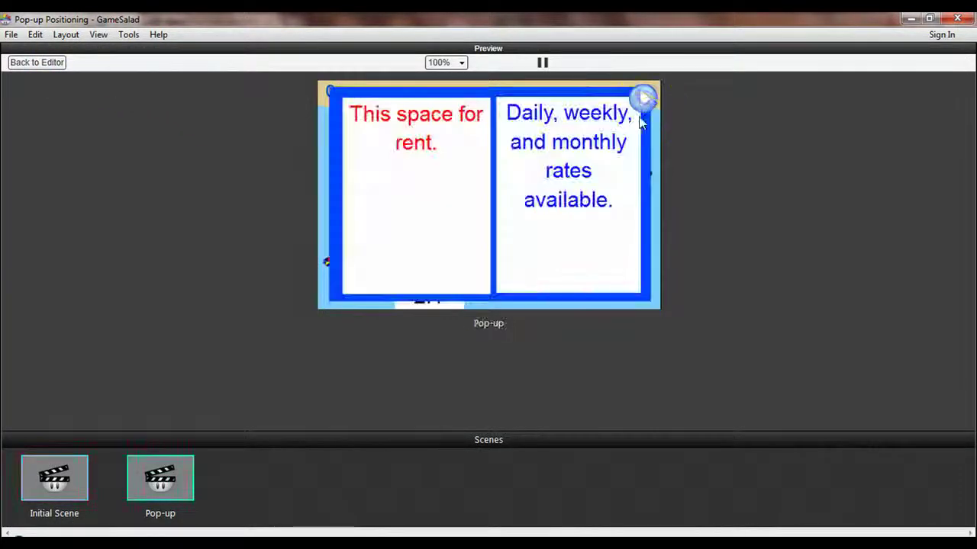
left_click(572, 254)
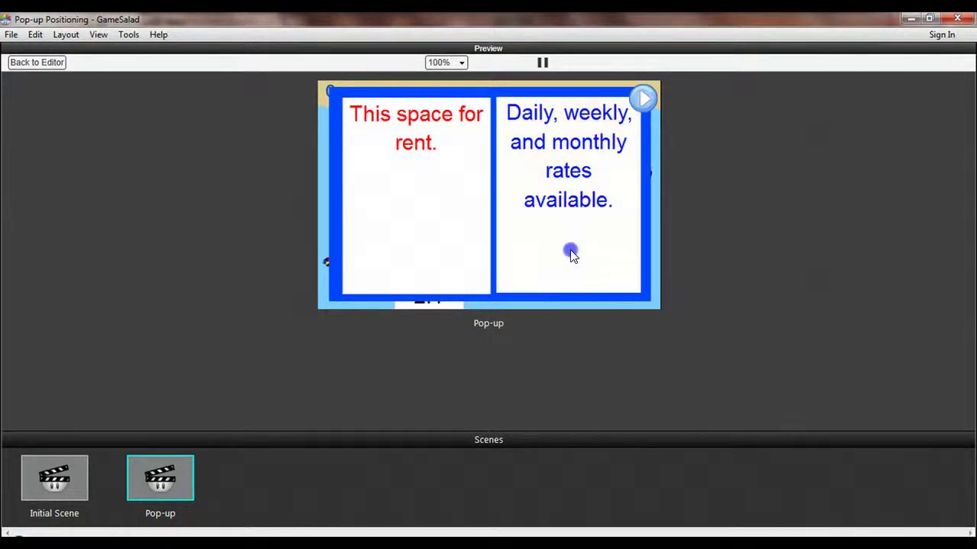